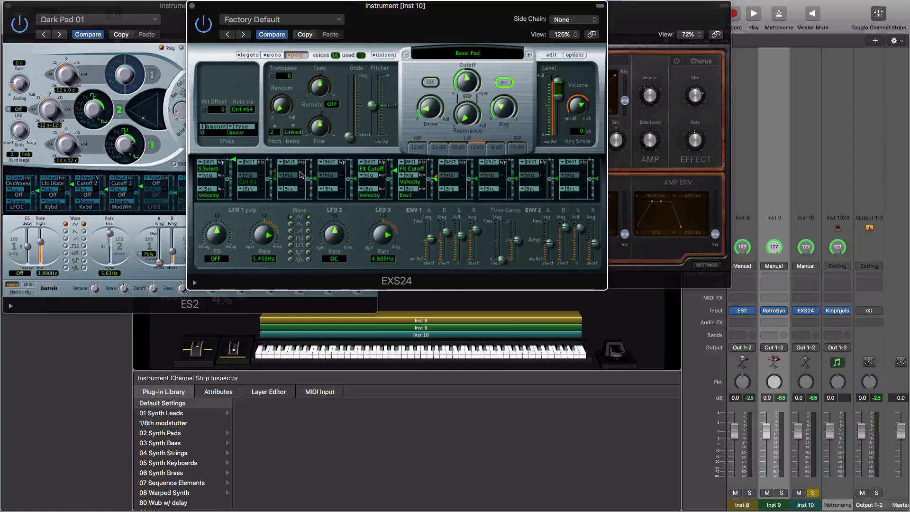
# Route EXS24 mod slot 3 to Filter Cutoff and lower the cutoff to about 21.5%.
pyautogui.click(299, 173)
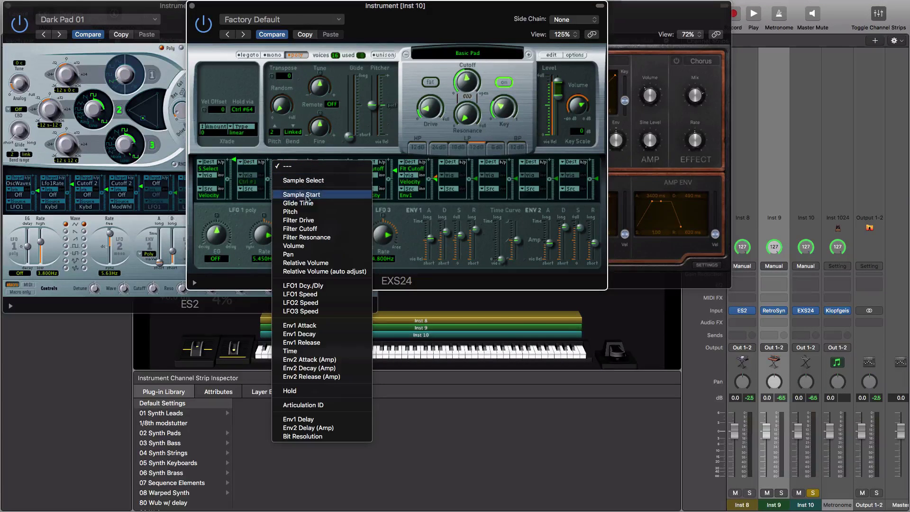
pyautogui.click(304, 229)
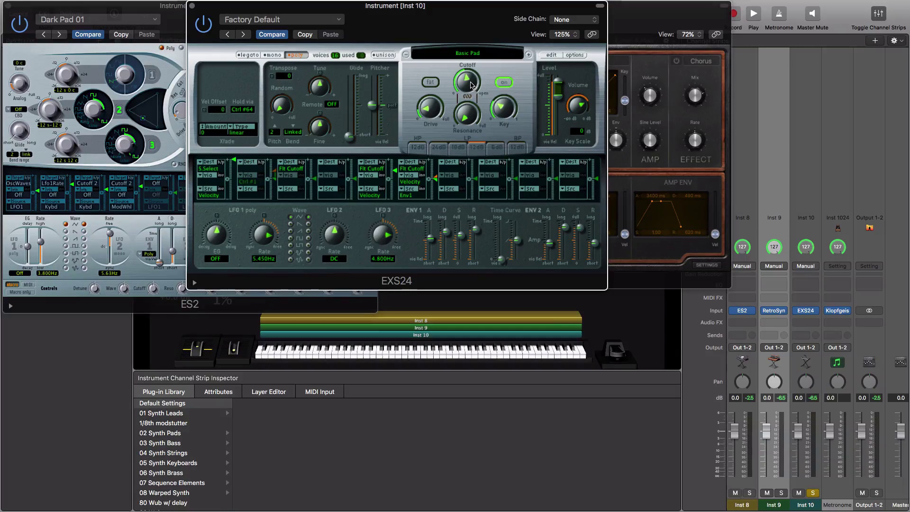
pyautogui.moveTo(470, 85); pyautogui.dragTo(483, 107)
pyautogui.moveTo(467, 74)
pyautogui.moveTo(468, 81); pyautogui.dragTo(466, 85)
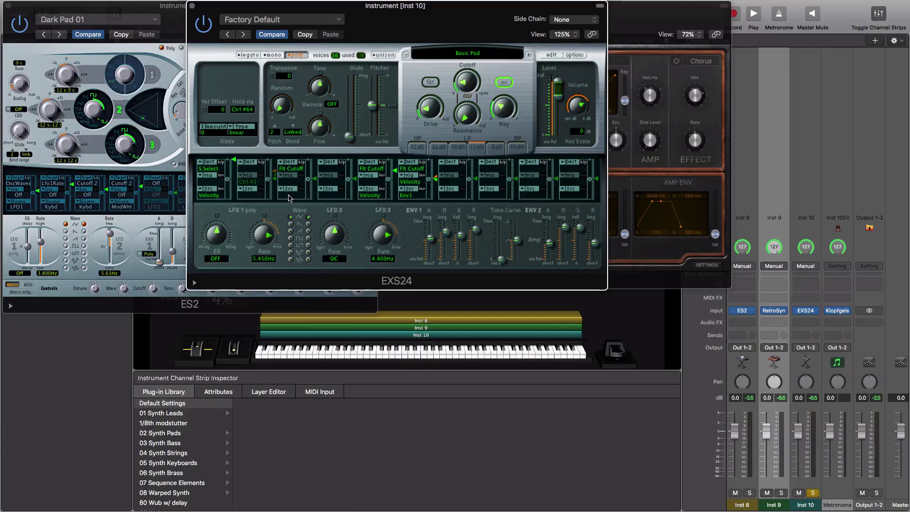
# Set EXS24 slot 3's source to Ctrl #1 and raise its intensity to about +40%.
pyautogui.click(288, 194)
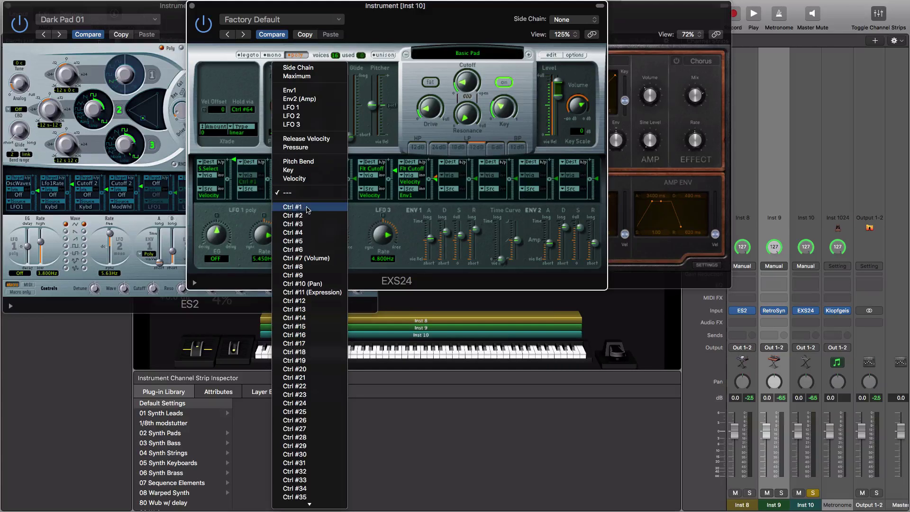
pyautogui.click(308, 207)
pyautogui.click(315, 180)
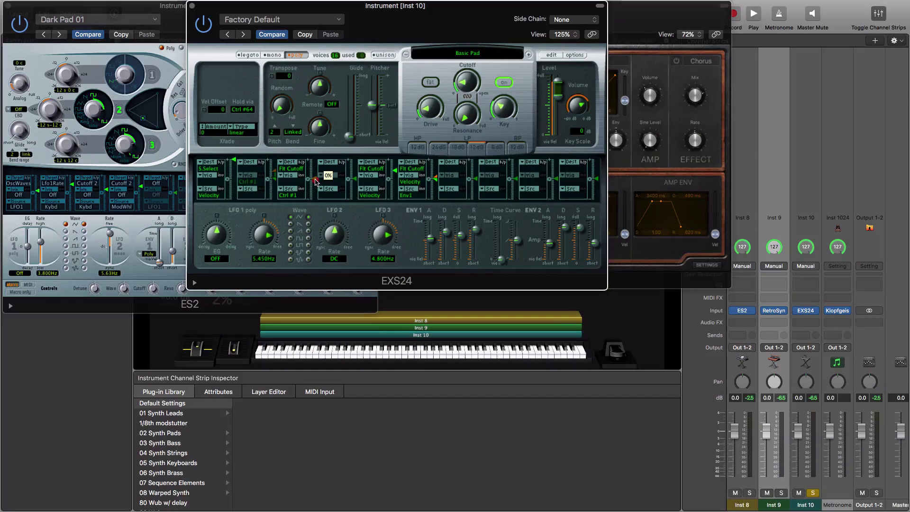
pyautogui.moveTo(316, 180); pyautogui.dragTo(320, 150)
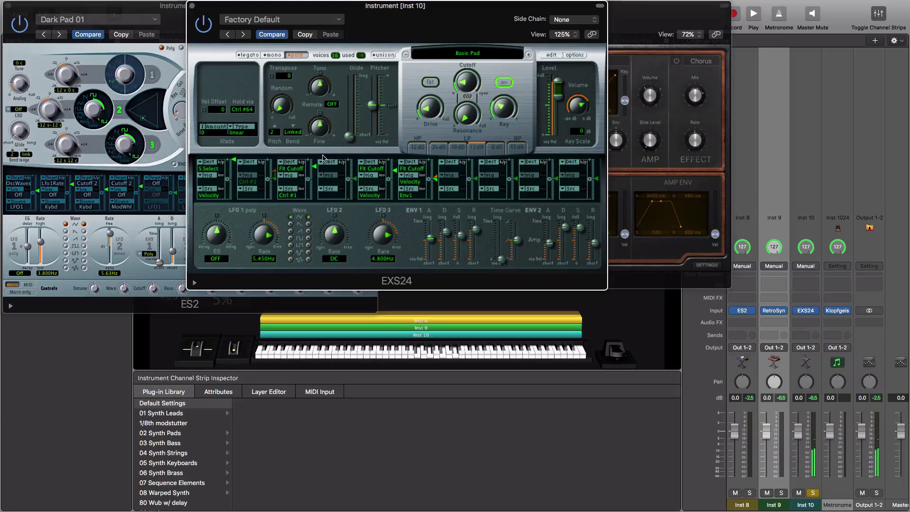
pyautogui.moveTo(315, 167); pyautogui.dragTo(313, 177)
pyautogui.click(304, 187)
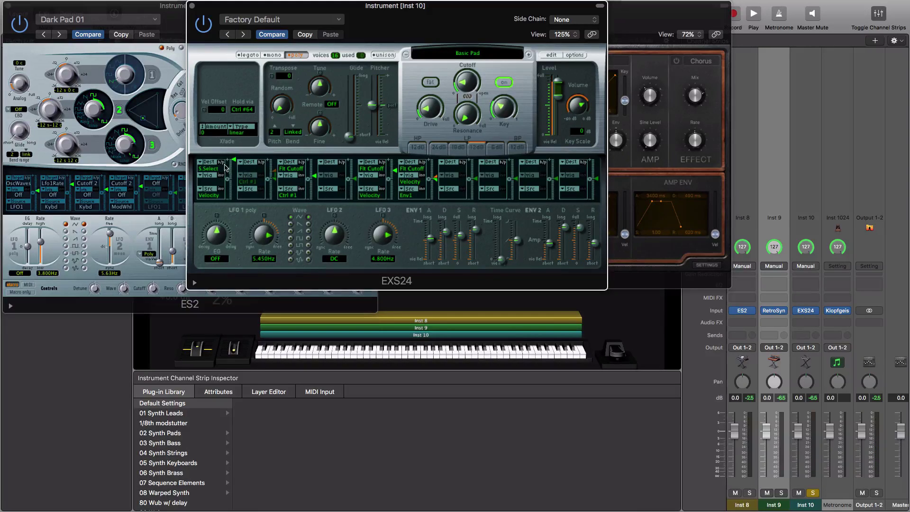
# Check slot 4's destinations without changing them, then set slot 3's cutoff mod amount to +38.5%.
pyautogui.click(328, 171)
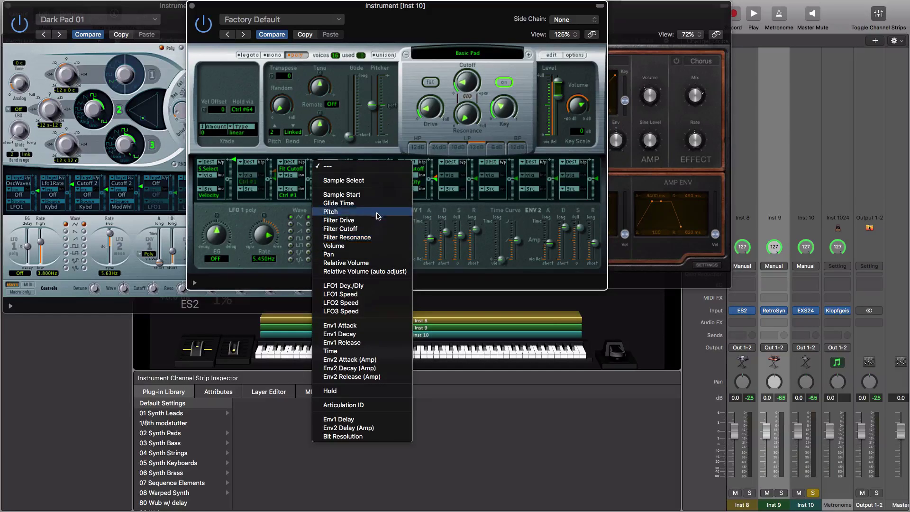
pyautogui.click(363, 149)
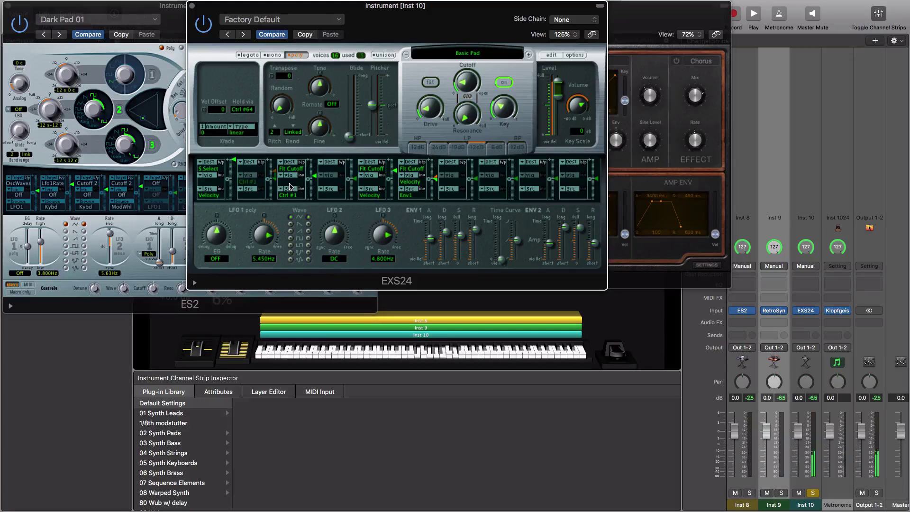
pyautogui.moveTo(314, 175); pyautogui.dragTo(316, 169)
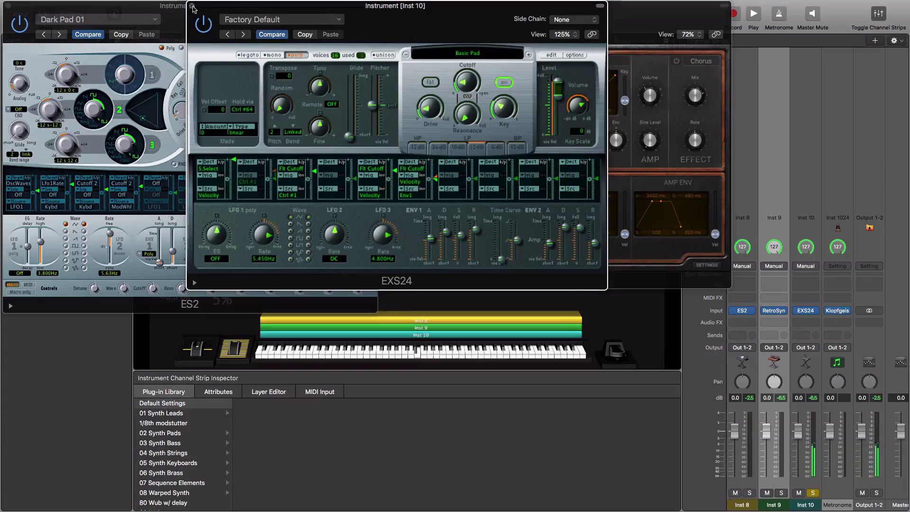
# Close the EXS24 editor, unsolo Inst 10 and solo Inst 8 to hear the ES2.
pyautogui.click(192, 5)
pyautogui.click(812, 492)
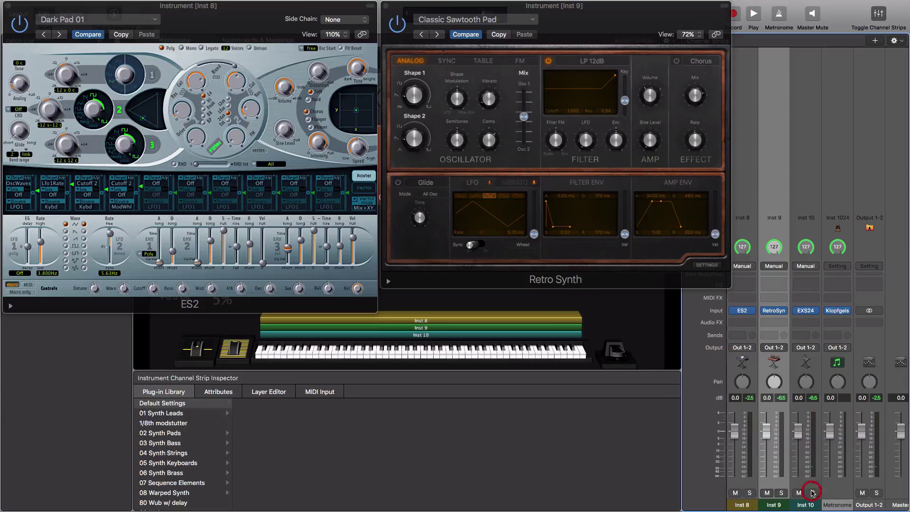
pyautogui.click(749, 493)
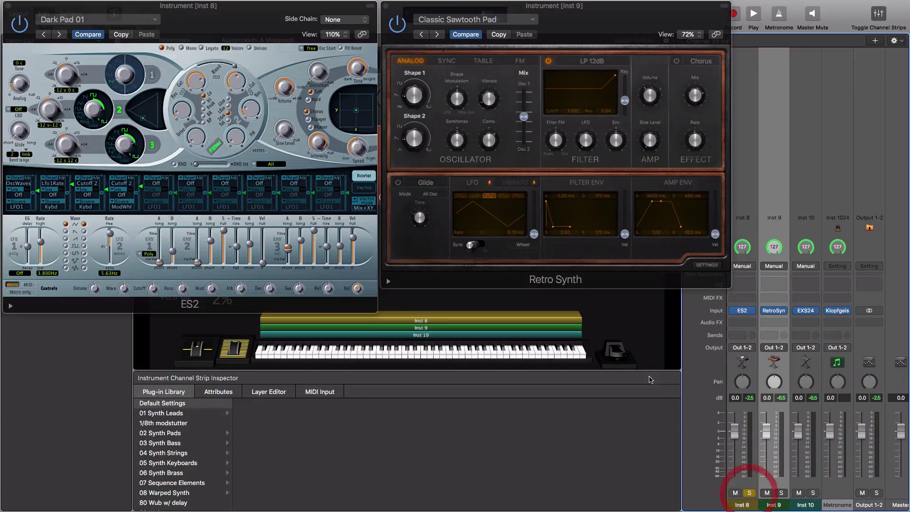
# Enlarge the ES2 editor to 142%, move it right of the patch list, and adjust its volume.
pyautogui.click(247, 13)
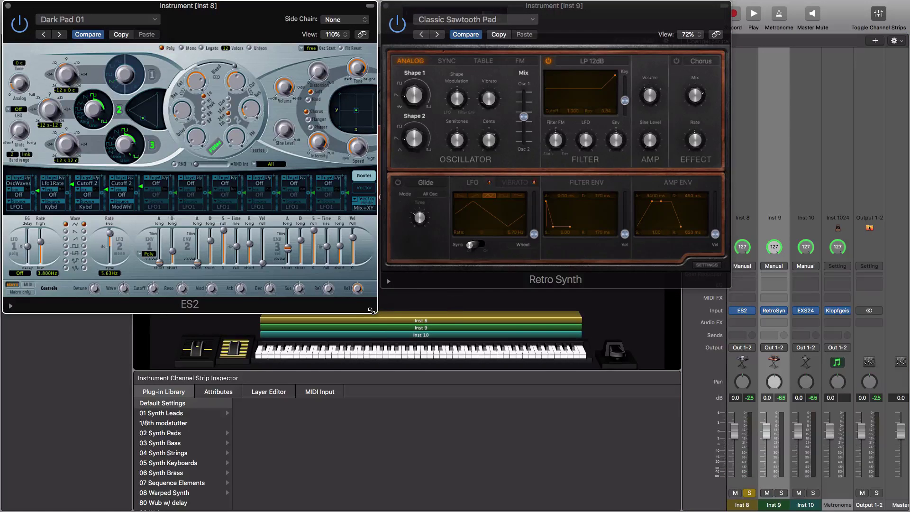
pyautogui.moveTo(377, 314); pyautogui.dragTo(485, 385)
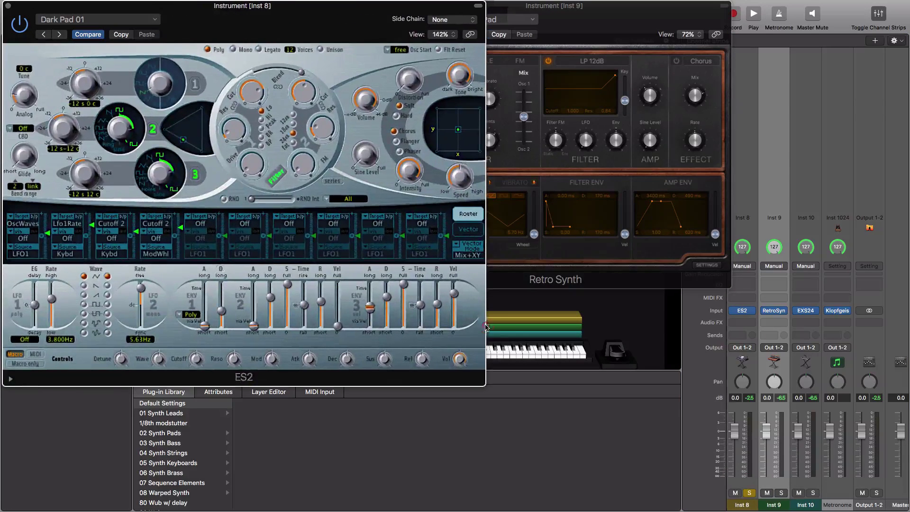
pyautogui.moveTo(344, 40); pyautogui.dragTo(491, 38)
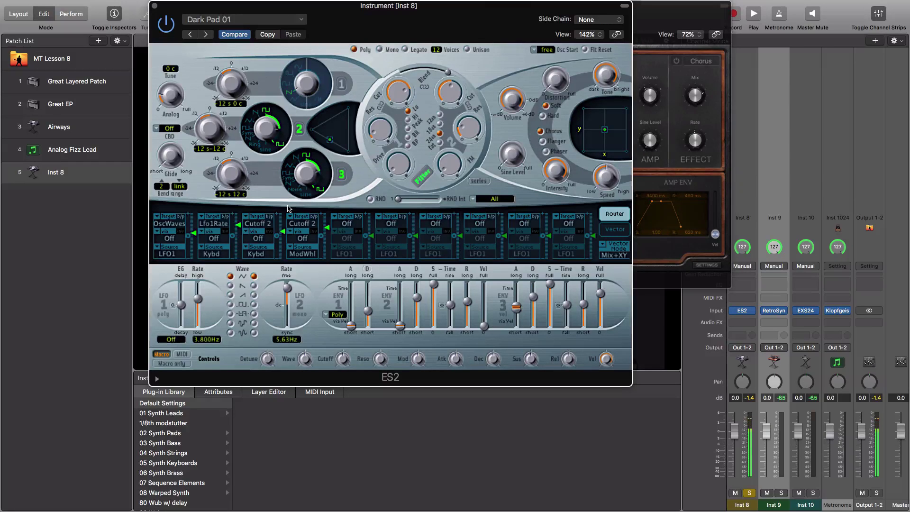
pyautogui.moveTo(506, 117)
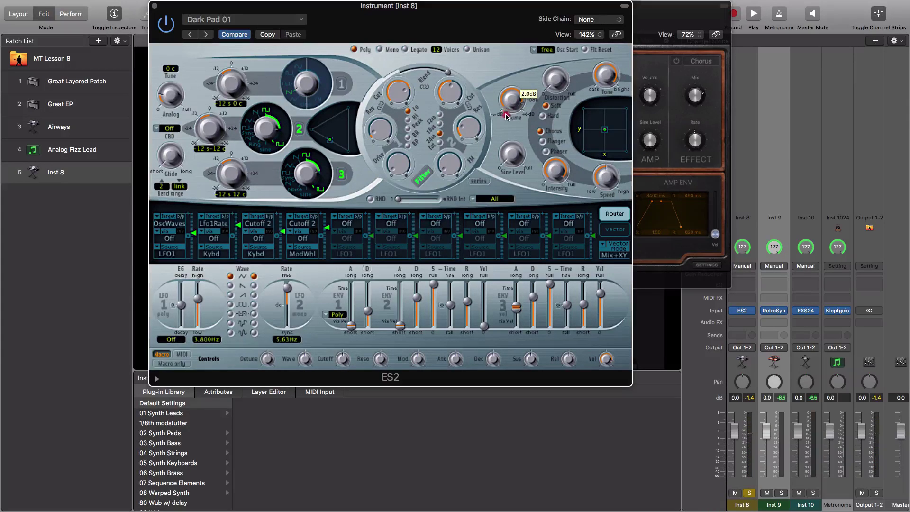
pyautogui.moveTo(506, 116); pyautogui.dragTo(500, 130)
# Confirm ES2 router slot 4 sends ModWhl to Cutoff 2, raise Filter 2 cutoff, and set blend to -0.10.
pyautogui.click(302, 225)
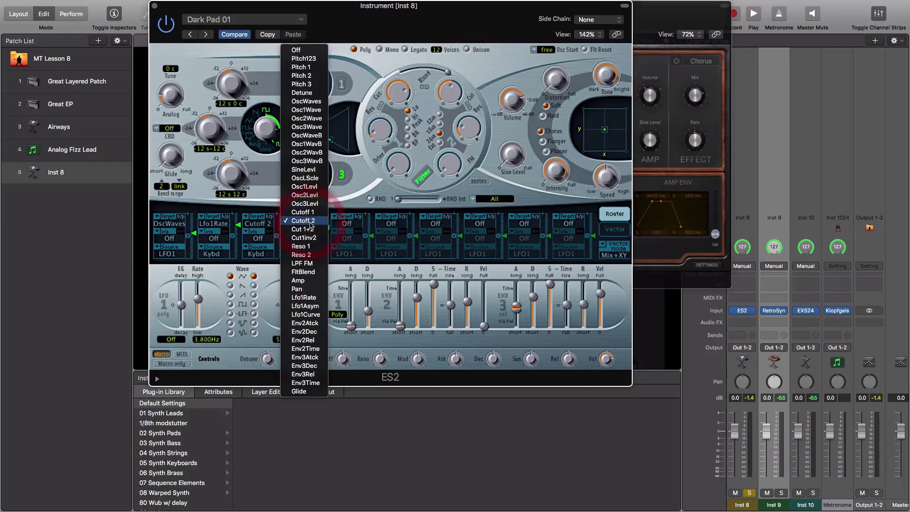
pyautogui.click(306, 226)
pyautogui.click(305, 253)
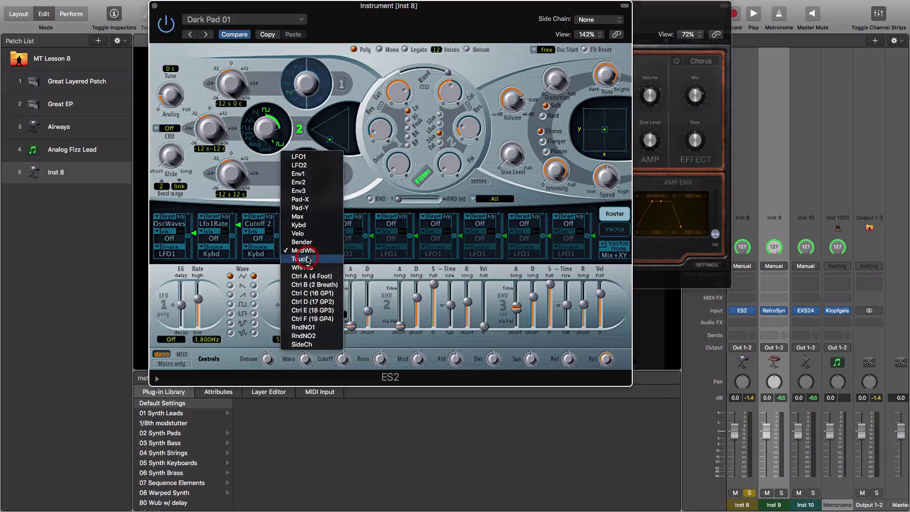
pyautogui.click(353, 202)
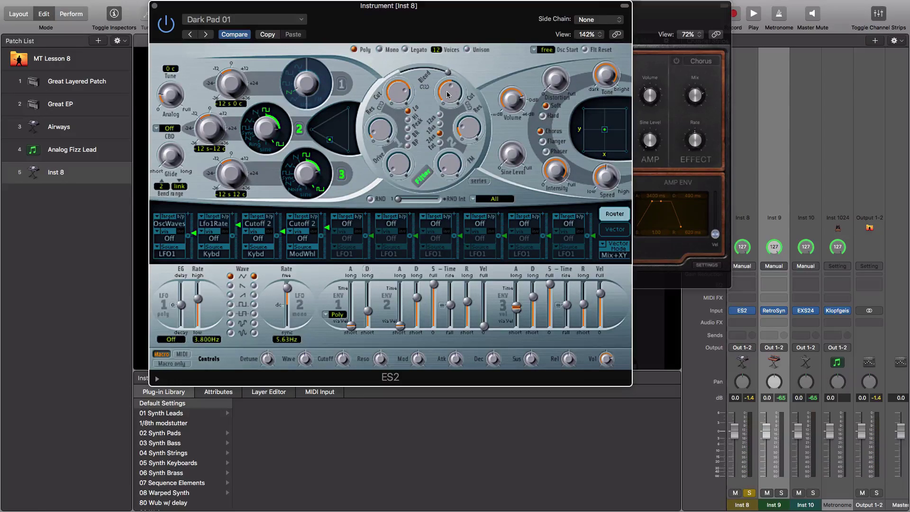
pyautogui.moveTo(447, 95)
pyautogui.mouseDown()
pyautogui.moveTo(457, 58)
pyautogui.moveTo(449, 129)
pyautogui.moveTo(458, 73)
pyautogui.moveTo(456, 105)
pyautogui.moveTo(447, 106)
pyautogui.mouseUp()
pyautogui.moveTo(449, 72)
pyautogui.mouseDown()
pyautogui.moveTo(407, 76)
pyautogui.moveTo(439, 70)
pyautogui.mouseUp()
# Route ES2 router slot 5 from ModWhl to FltBlend with an intensity around -0.29.
pyautogui.click(347, 224)
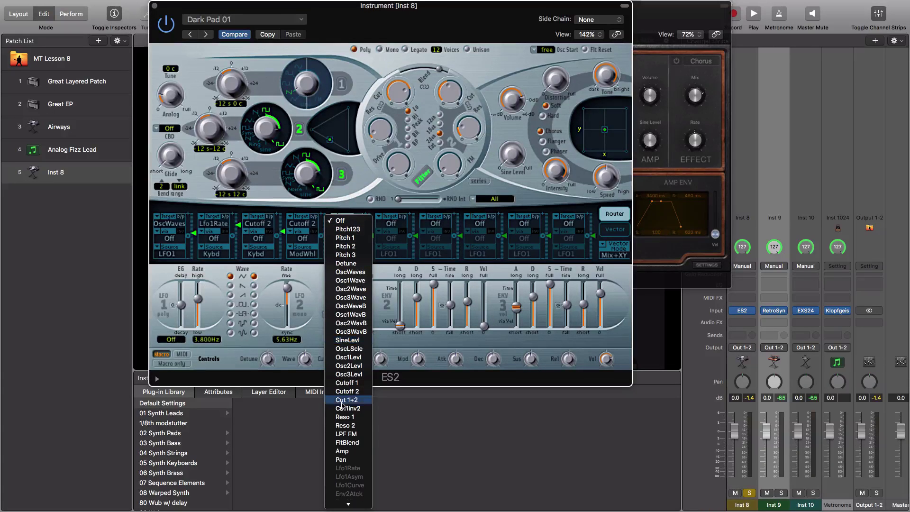
pyautogui.click(358, 443)
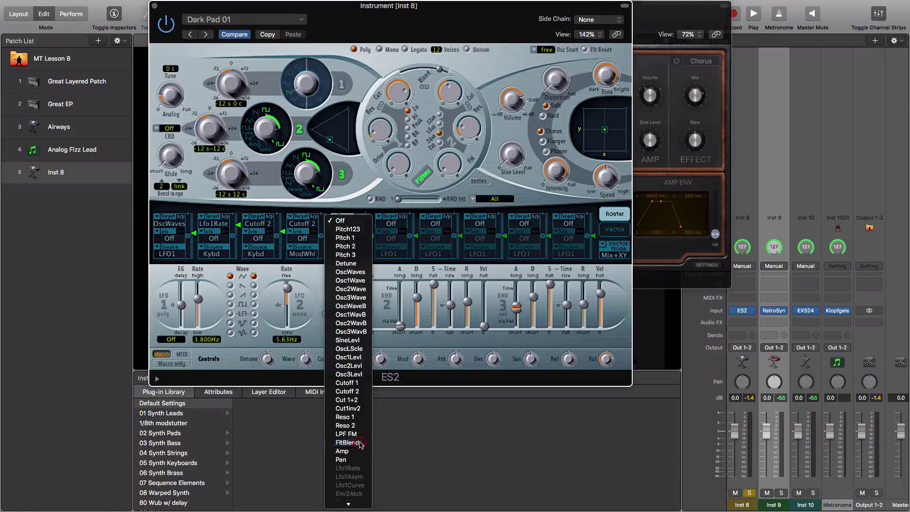
pyautogui.click(345, 254)
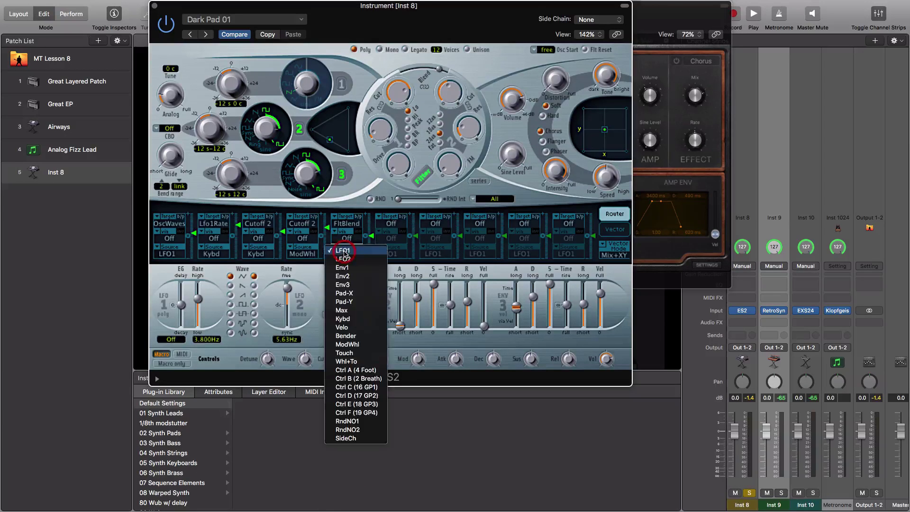
pyautogui.click(353, 345)
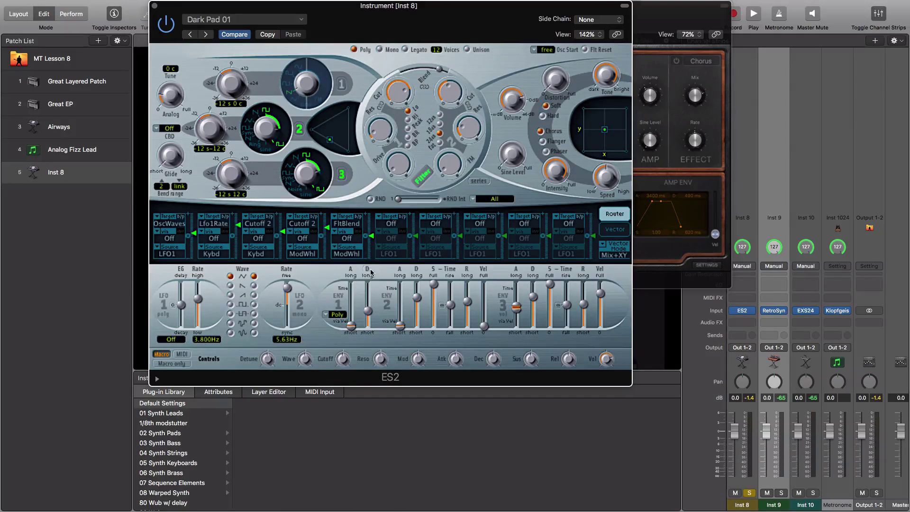
pyautogui.moveTo(372, 238); pyautogui.dragTo(364, 259)
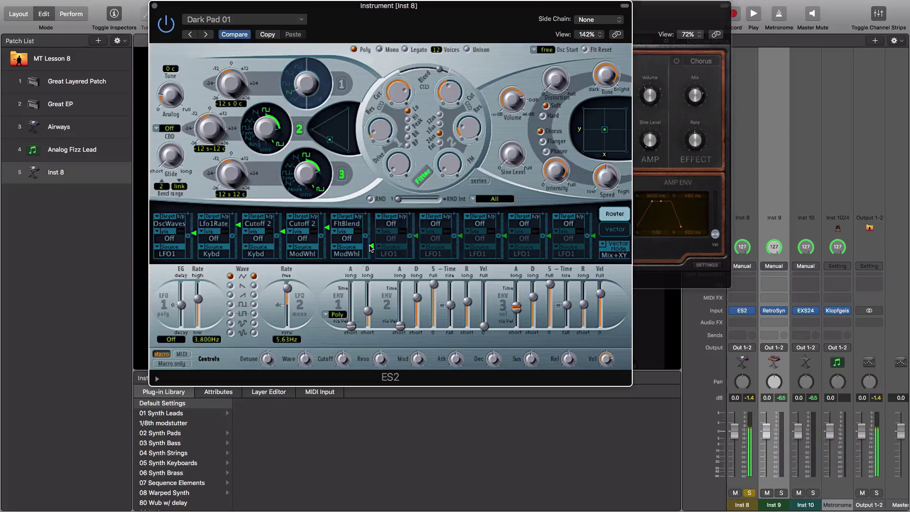
pyautogui.click(367, 252)
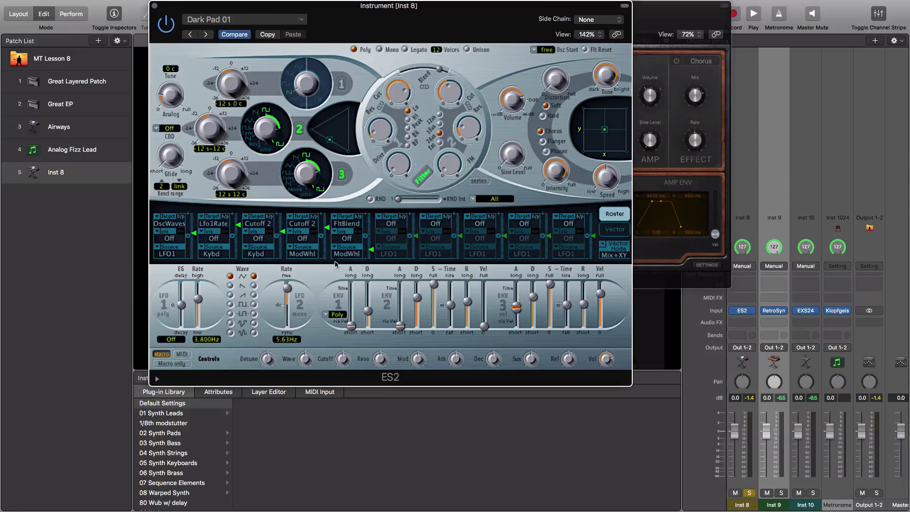
# Leave ES2 router slot 5's Via source set to Off.
pyautogui.click(346, 238)
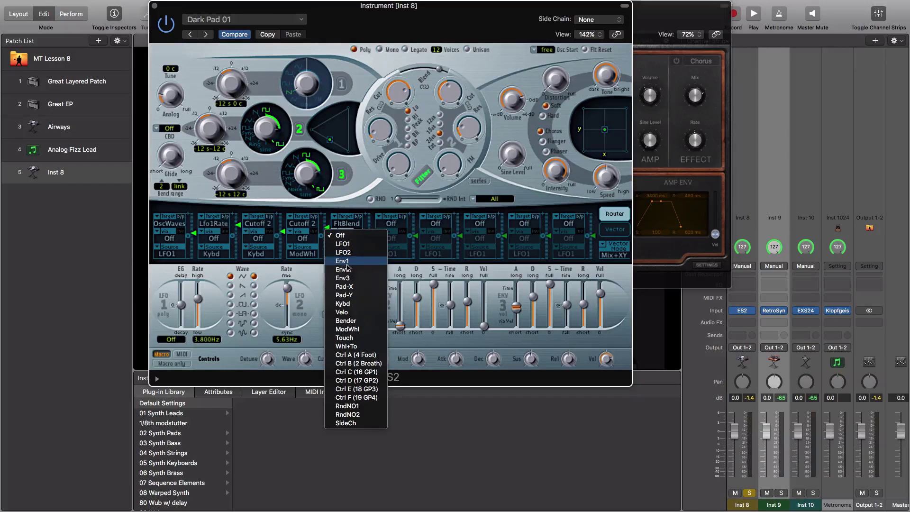
pyautogui.click(305, 285)
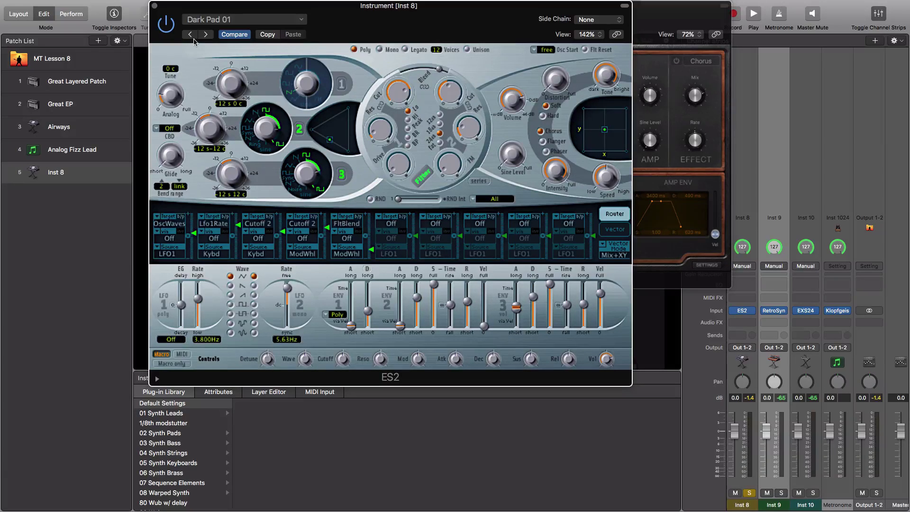
# Close the ES2 editor, move the Retro Synth window aside, unsolo Inst 8 and solo Inst 9.
pyautogui.click(155, 7)
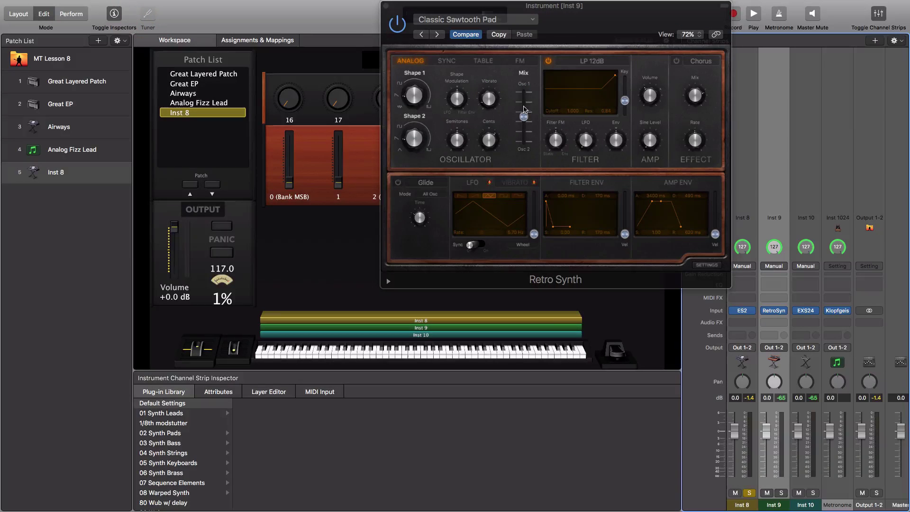
pyautogui.click(572, 28)
pyautogui.moveTo(572, 28); pyautogui.dragTo(505, 41)
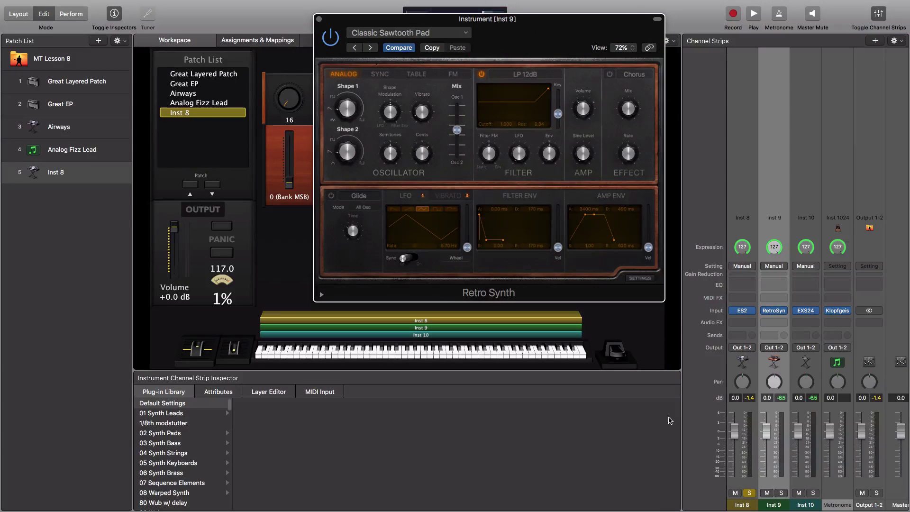
pyautogui.click(750, 493)
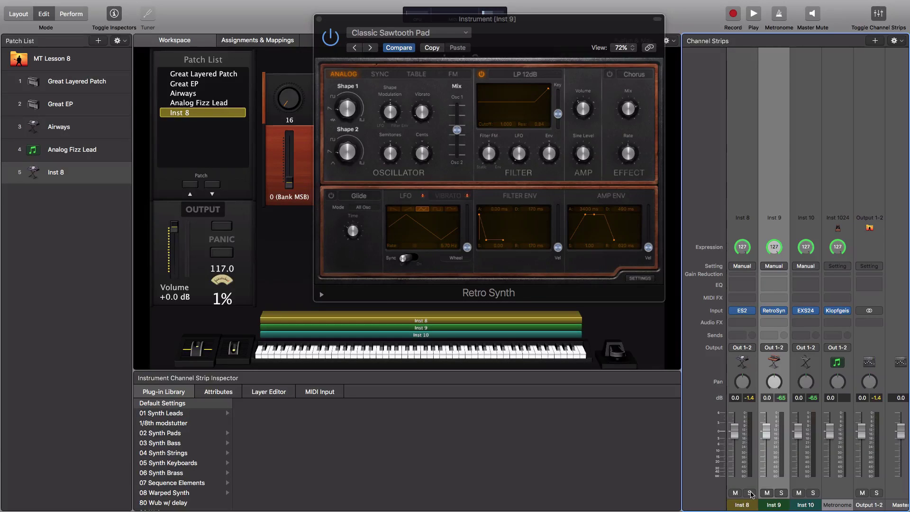
pyautogui.moveTo(506, 39); pyautogui.dragTo(441, 33)
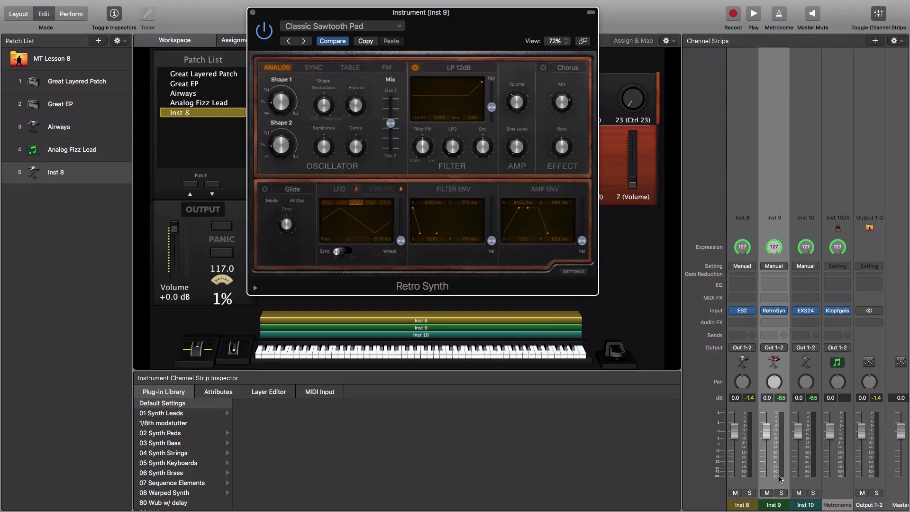
pyautogui.click(781, 492)
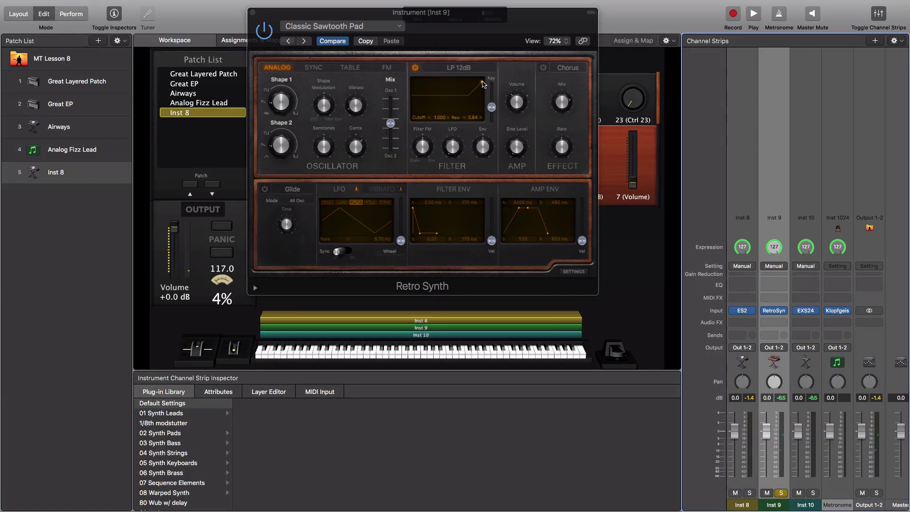
# Set the Retro Synth filter to cutoff about 0.442 with resonance 0.00.
pyautogui.click(484, 84)
pyautogui.moveTo(484, 84); pyautogui.dragTo(421, 107)
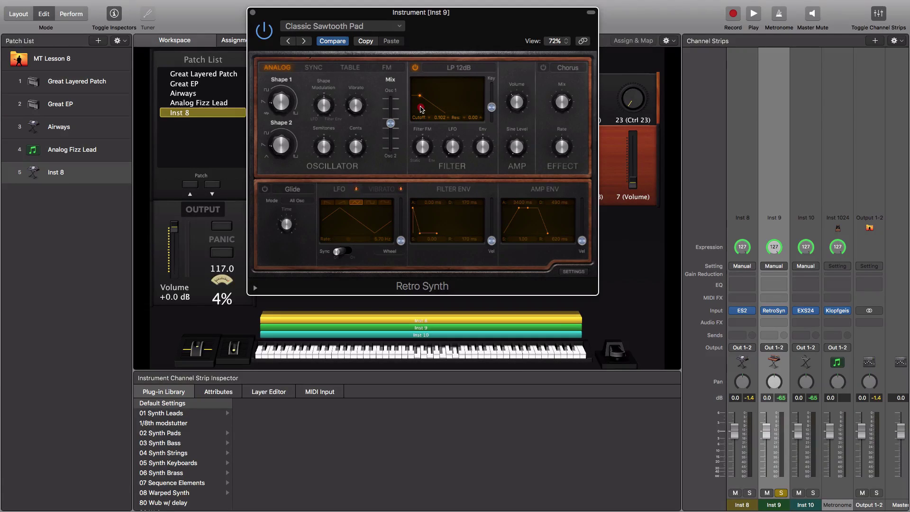
pyautogui.moveTo(421, 108); pyautogui.dragTo(448, 104)
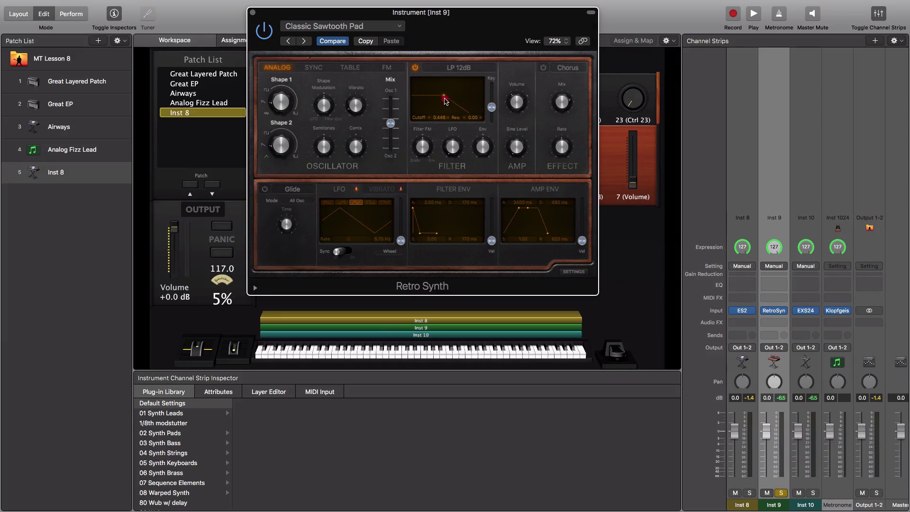
pyautogui.moveTo(445, 97); pyautogui.dragTo(444, 97)
# In Retro Synth settings, assign Mod Wheel to Filter Cutoff at about 0.56, then close the editor.
pyautogui.click(574, 271)
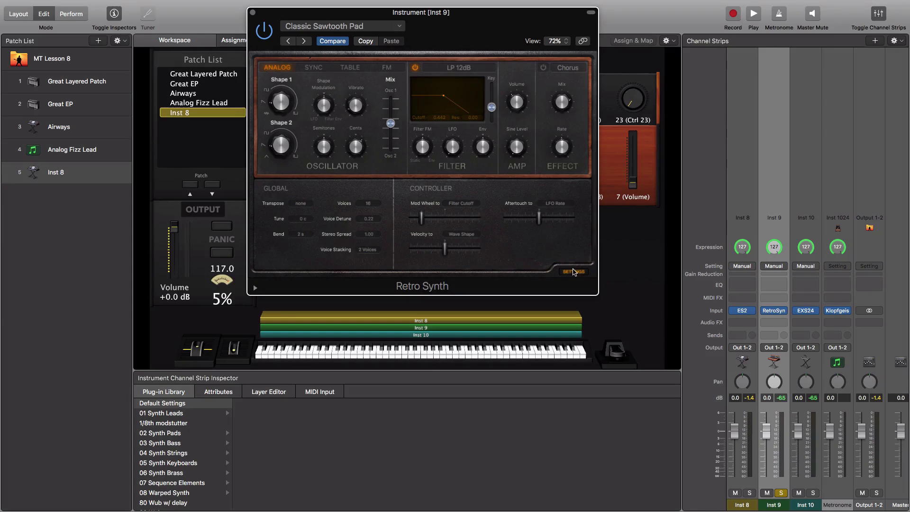
pyautogui.moveTo(421, 220)
pyautogui.moveTo(423, 220); pyautogui.dragTo(461, 223)
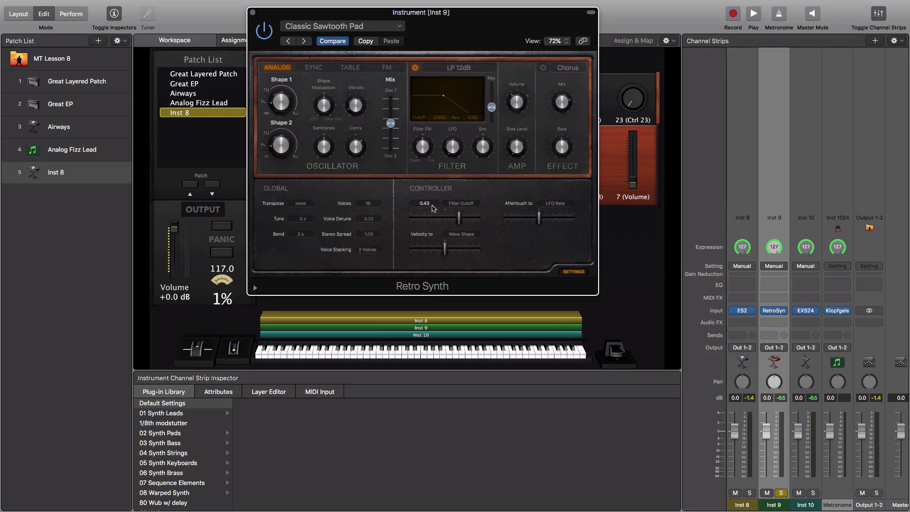
pyautogui.click(462, 204)
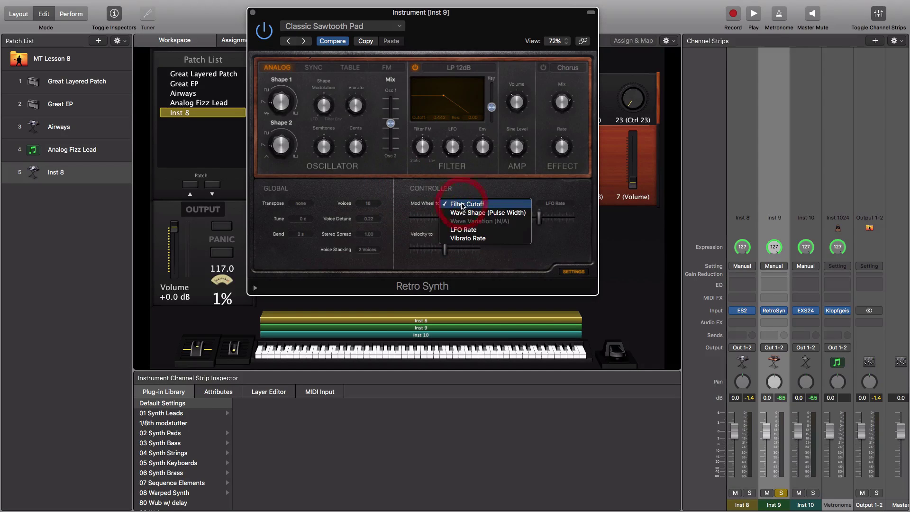
pyautogui.click(475, 204)
pyautogui.moveTo(460, 218); pyautogui.dragTo(463, 219)
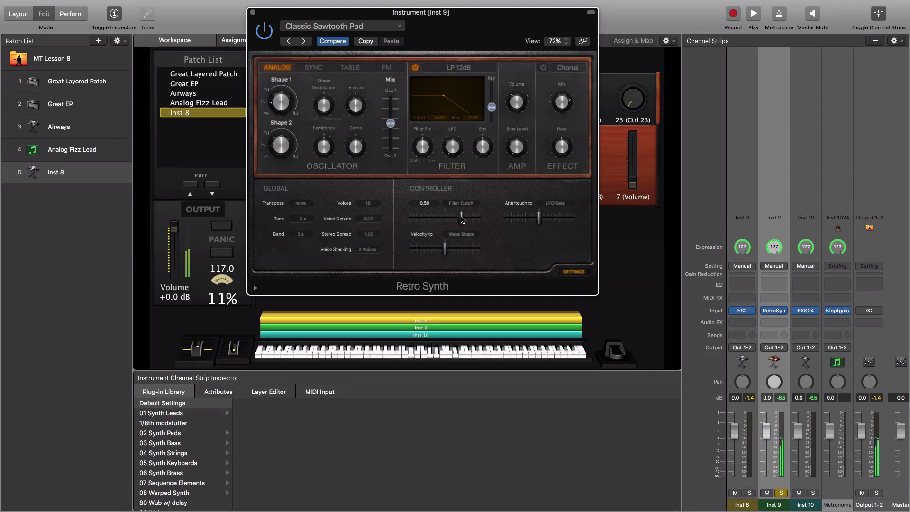
pyautogui.click(253, 13)
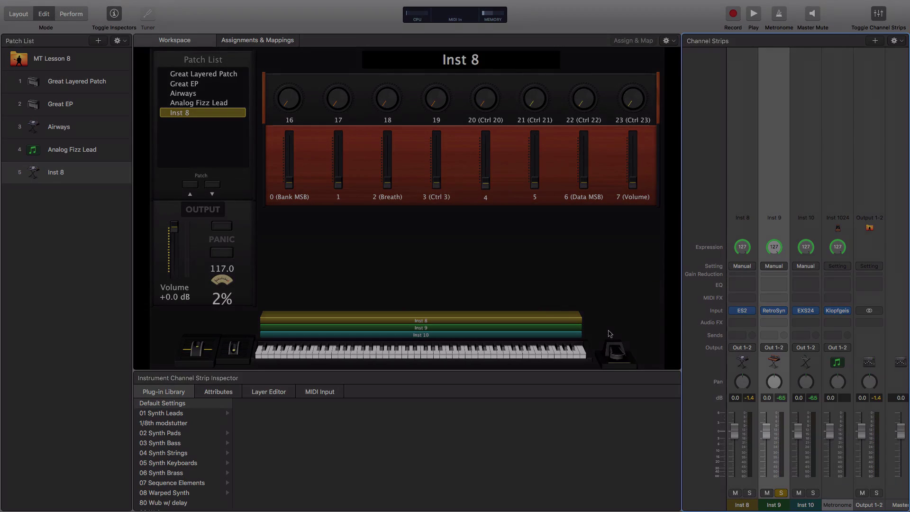